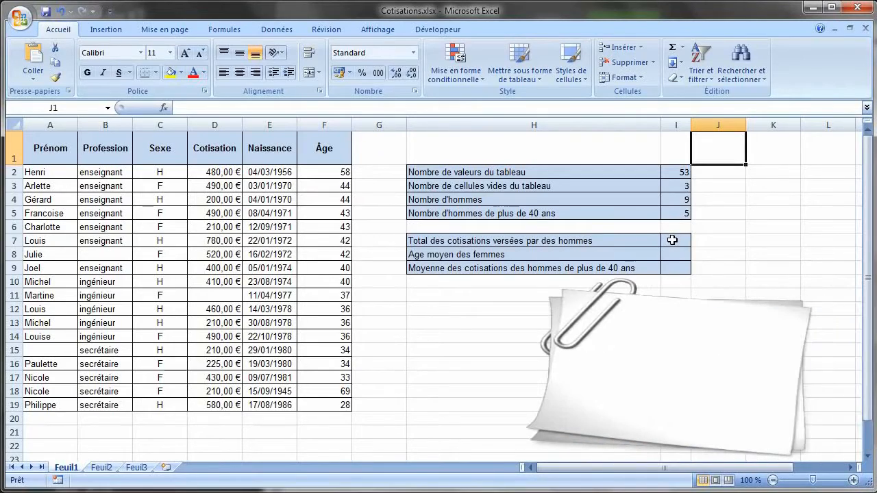
# Total the men's contributions in I7 with =SOMME.SI(C2:C19;"H";D2:D19)
pyautogui.click(672, 240)
pyautogui.click(310, 106)
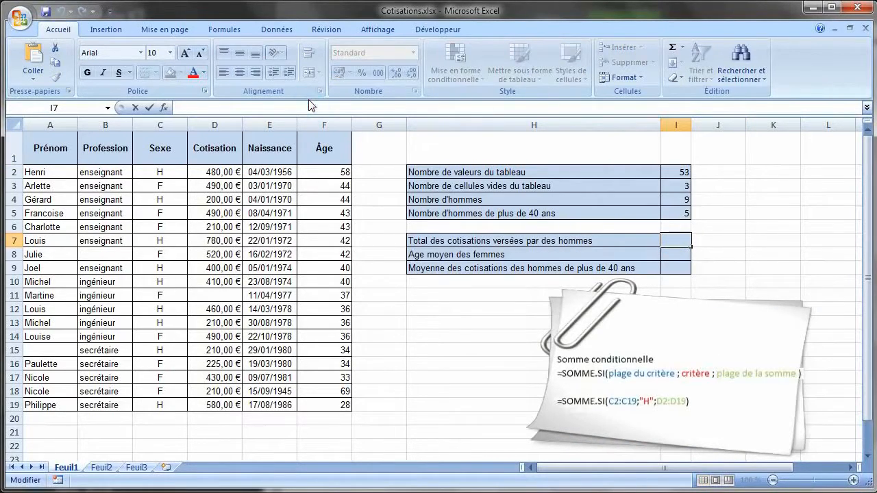
pyautogui.write('=Somme')
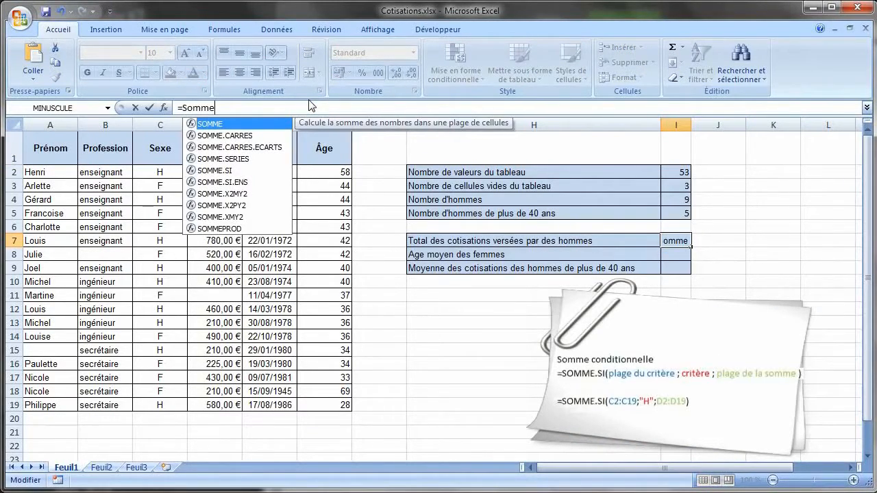
pyautogui.doubleClick(241, 167)
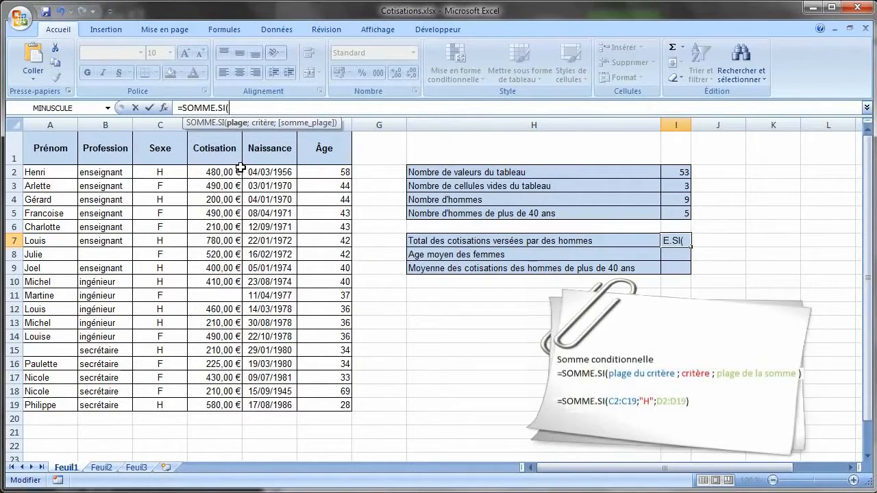
pyautogui.moveTo(171, 172); pyautogui.dragTo(173, 398)
pyautogui.write(';')
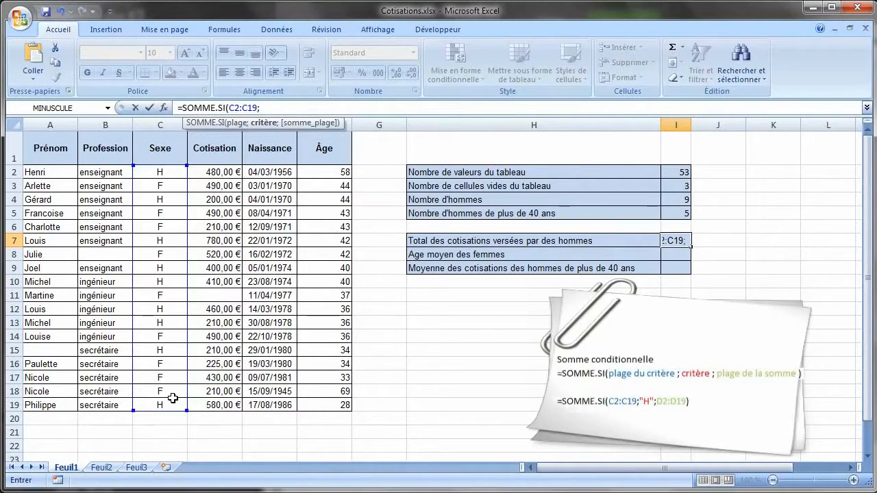
pyautogui.write('"H"')
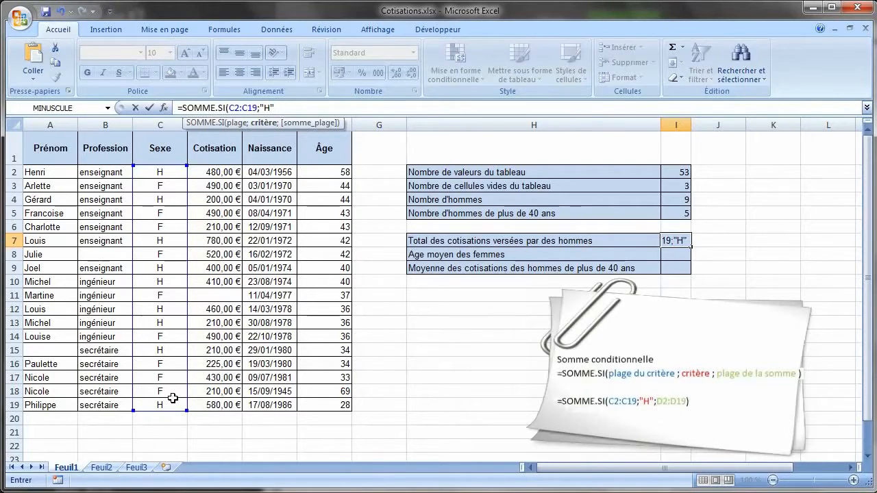
pyautogui.write(';')
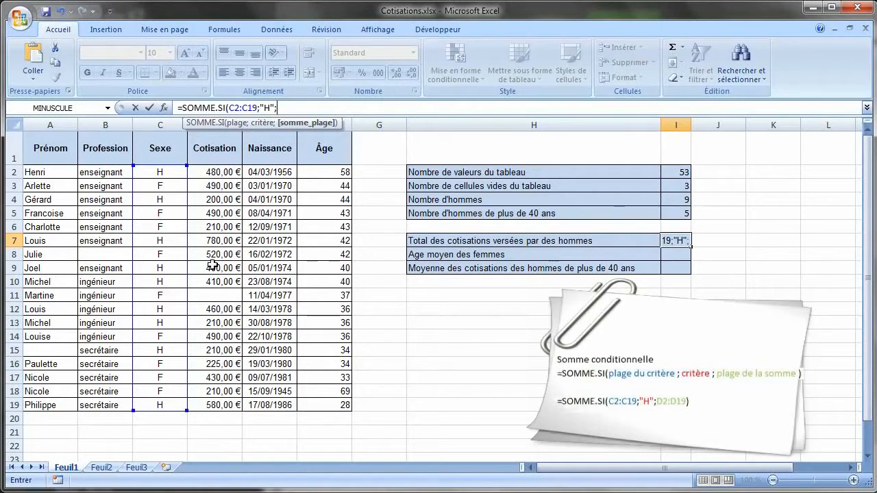
pyautogui.moveTo(217, 172); pyautogui.dragTo(220, 409)
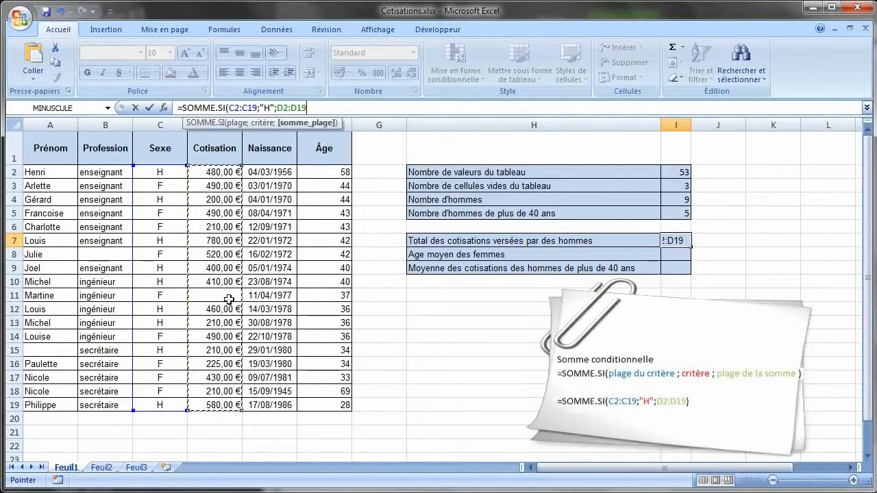
pyautogui.write(')')
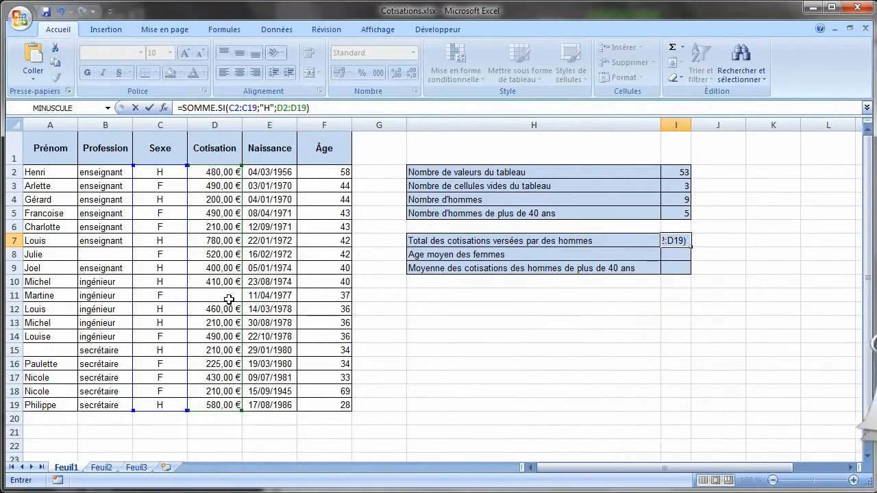
pyautogui.press('Return')
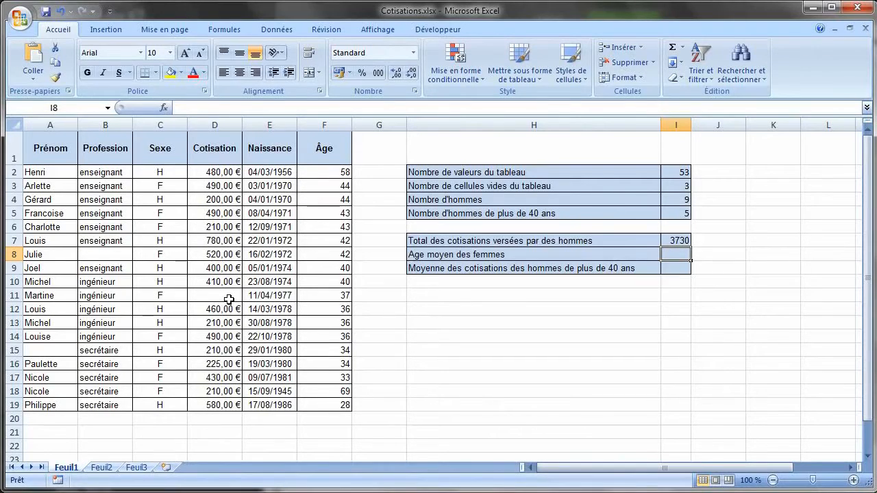
# Calculate the women's average age in I8 with =MOYENNE.SI(C2:C19;"F";F2:F19)
pyautogui.write('=')
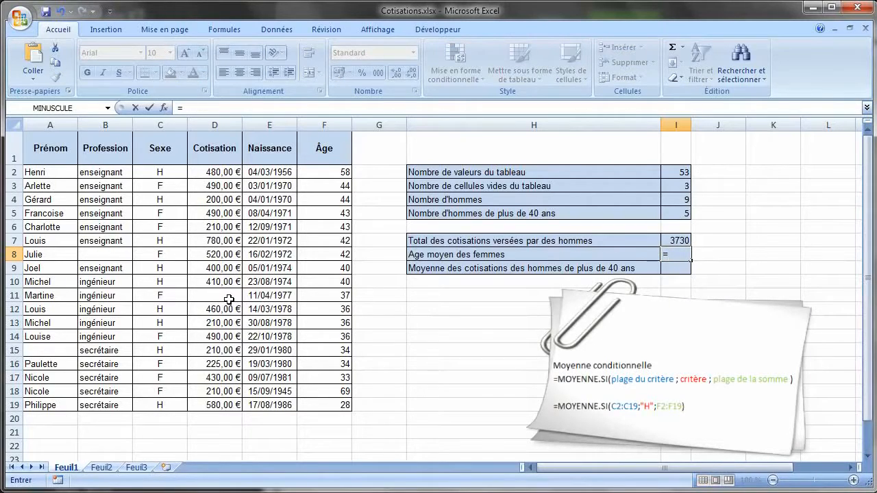
pyautogui.write('moyen')
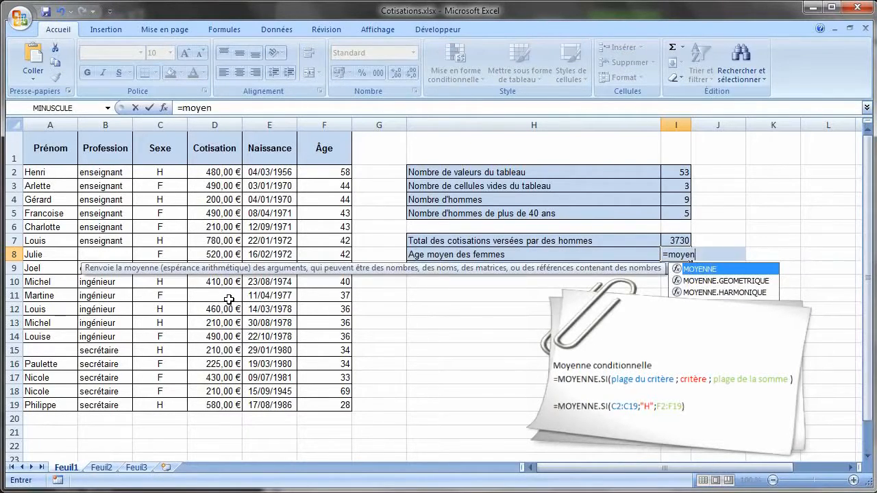
pyautogui.write('ne.si(')
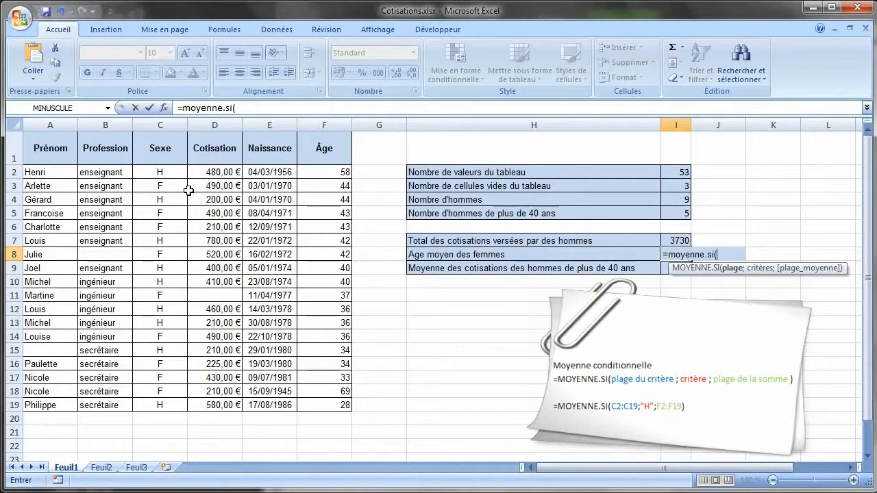
pyautogui.moveTo(170, 172); pyautogui.dragTo(171, 404)
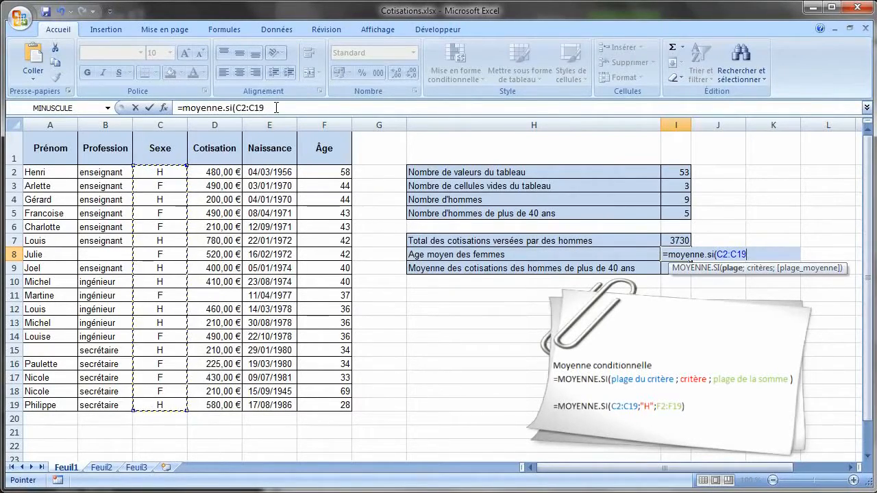
pyautogui.click(276, 108)
pyautogui.write(';')
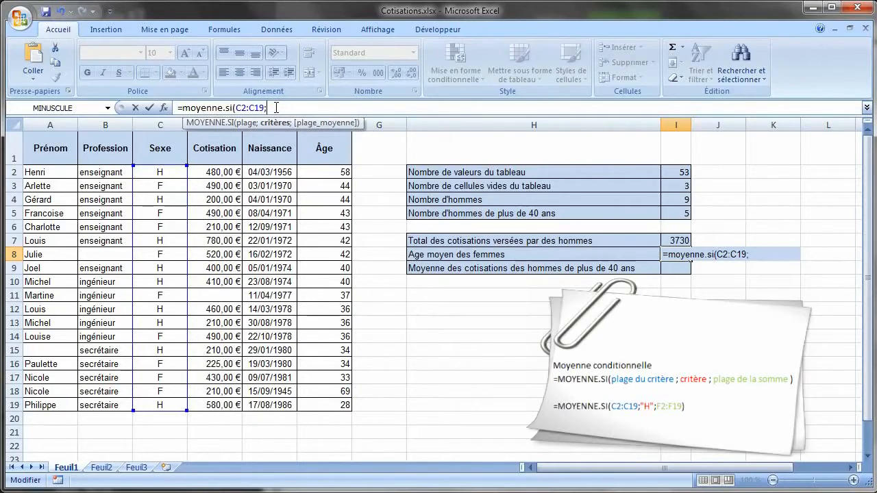
pyautogui.write('"F";')
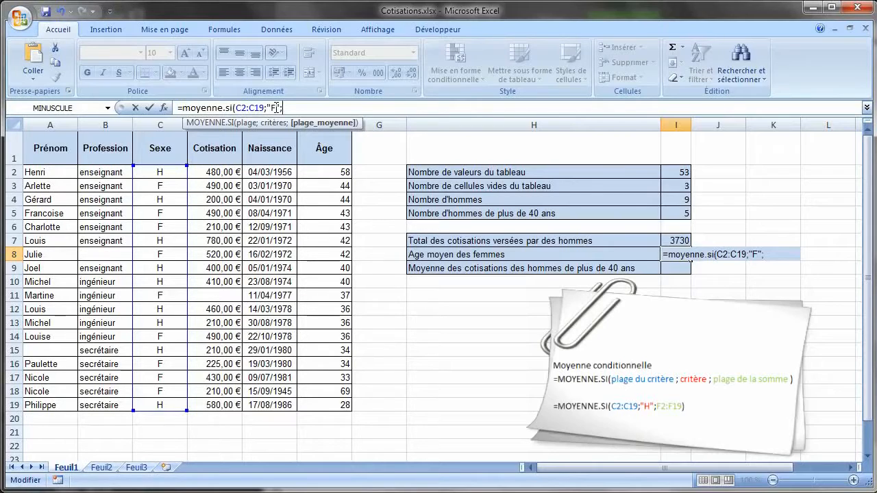
pyautogui.moveTo(336, 172); pyautogui.dragTo(344, 403)
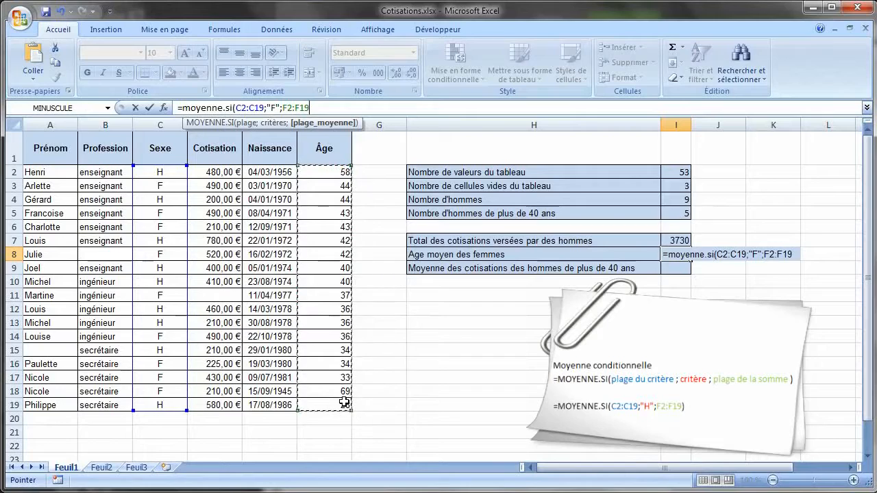
pyautogui.write(')')
pyautogui.press('Return')
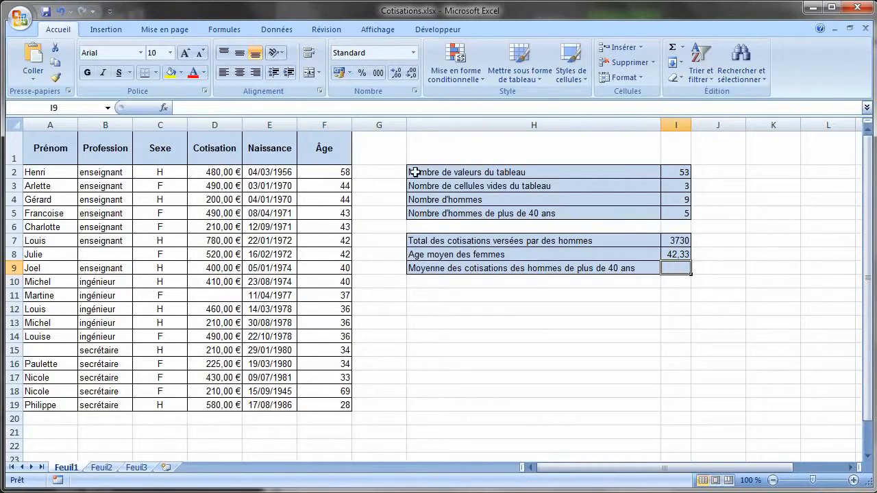
# Begin a MOYENNE.SI.ENS formula in I9 with the contributions D2:D19 as the range to average
pyautogui.click(248, 108)
pyautogui.write('=')
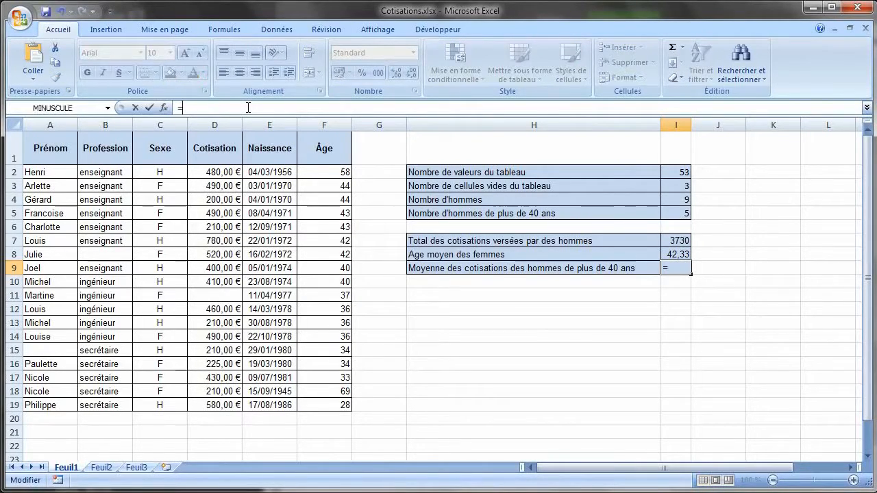
pyautogui.write('moyenne')
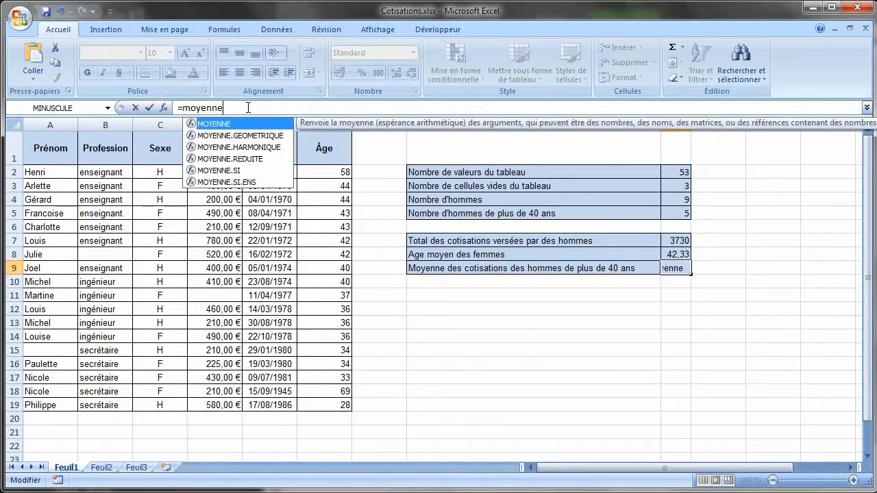
pyautogui.write('.si.ens')
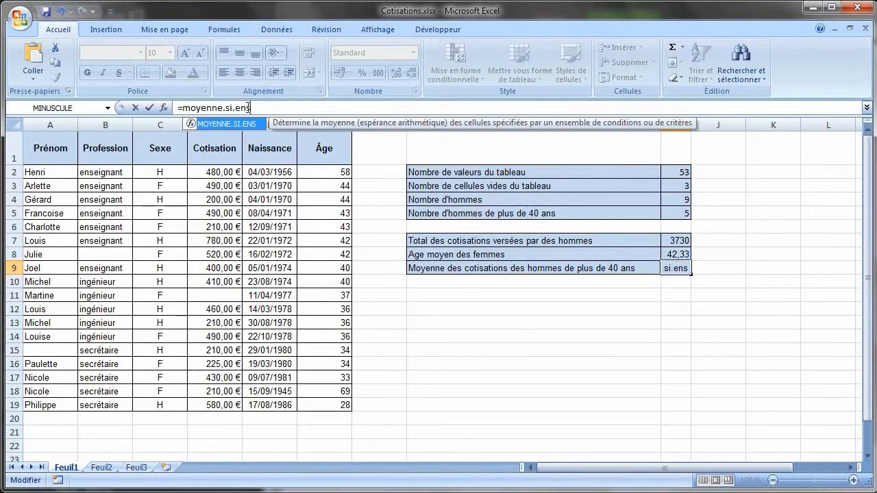
pyautogui.write('(')
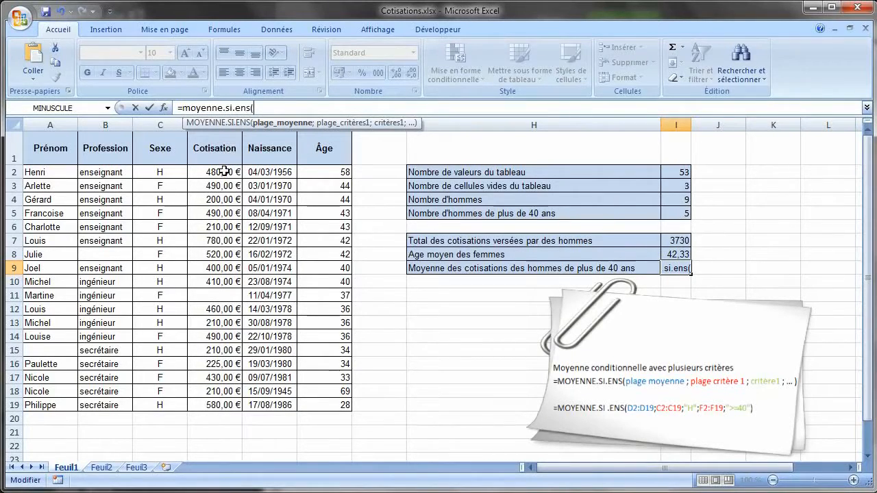
pyautogui.moveTo(224, 172); pyautogui.dragTo(233, 405)
pyautogui.write(';')
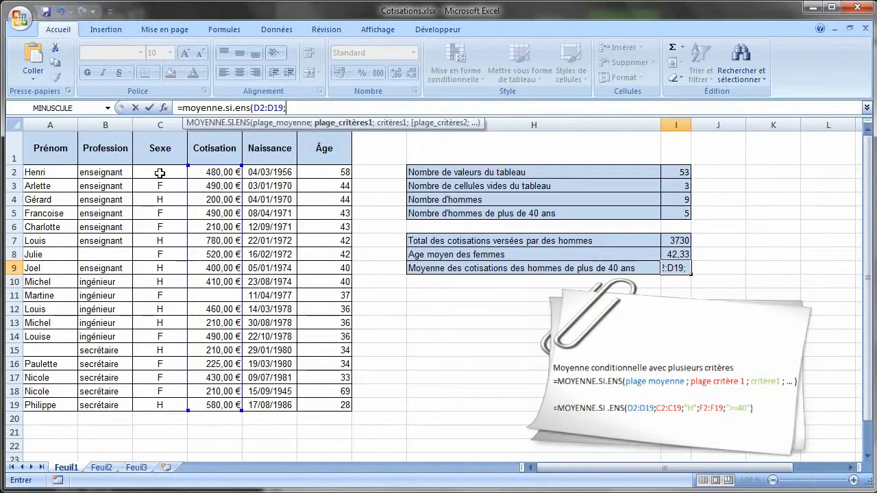
# Complete the I9 formula with the criteria C2:C19 equal to "H" and F2:F19 ">=40"
pyautogui.moveTo(158, 172); pyautogui.dragTo(158, 404)
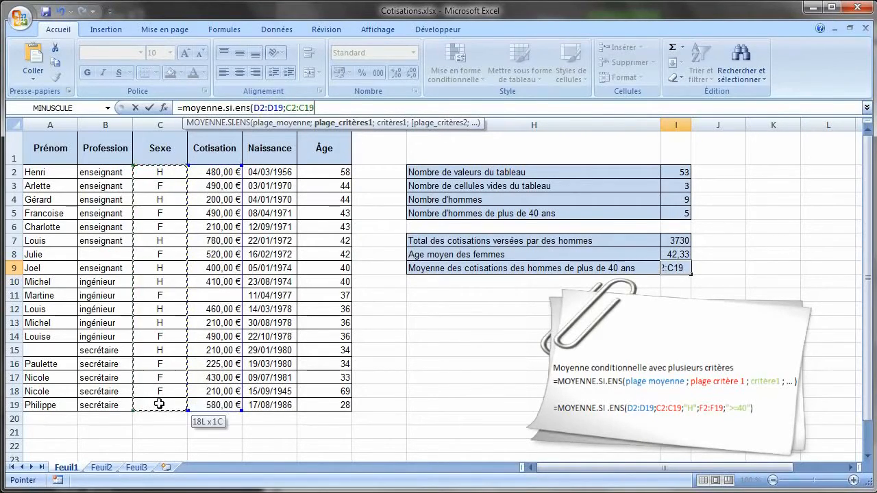
pyautogui.write(';')
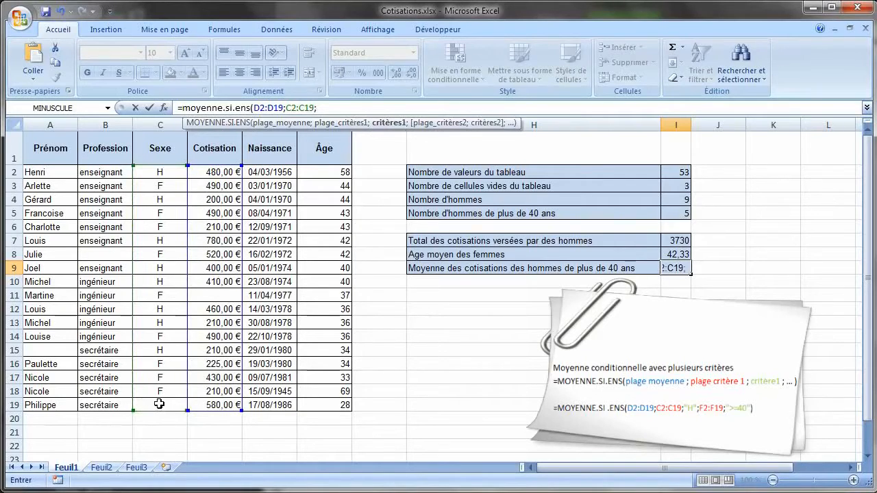
pyautogui.write('"H"')
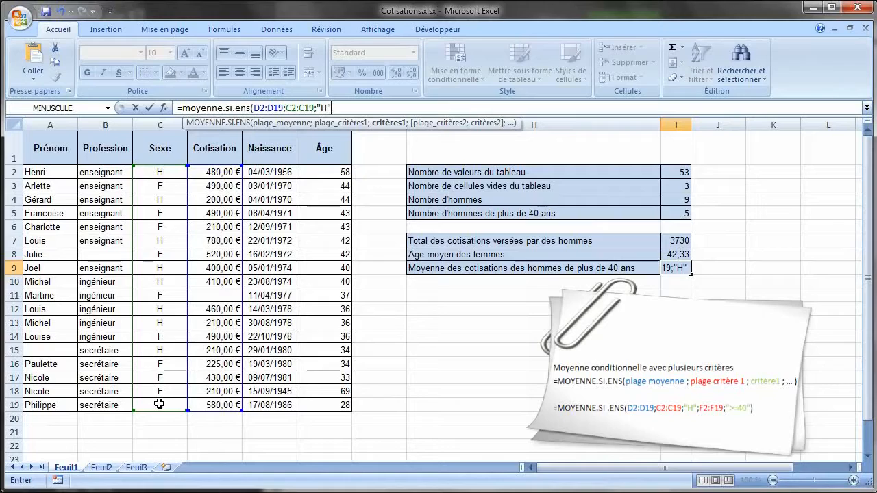
pyautogui.write(';')
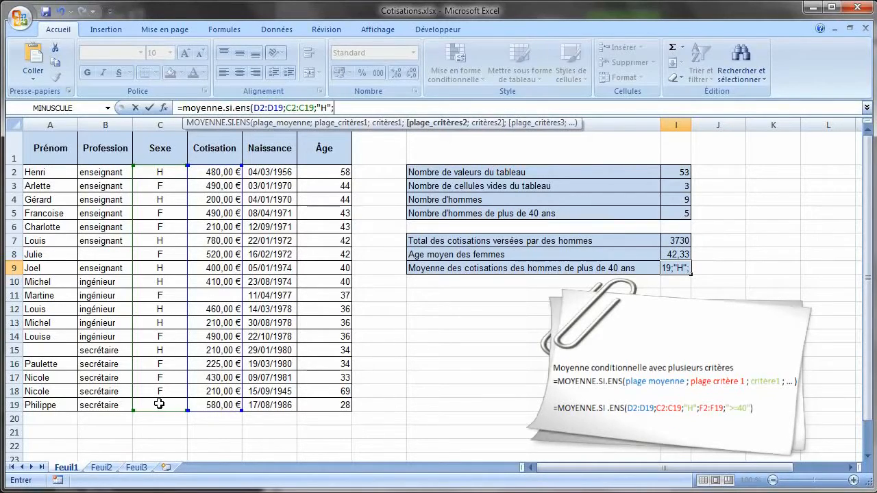
pyautogui.moveTo(321, 172); pyautogui.dragTo(342, 403)
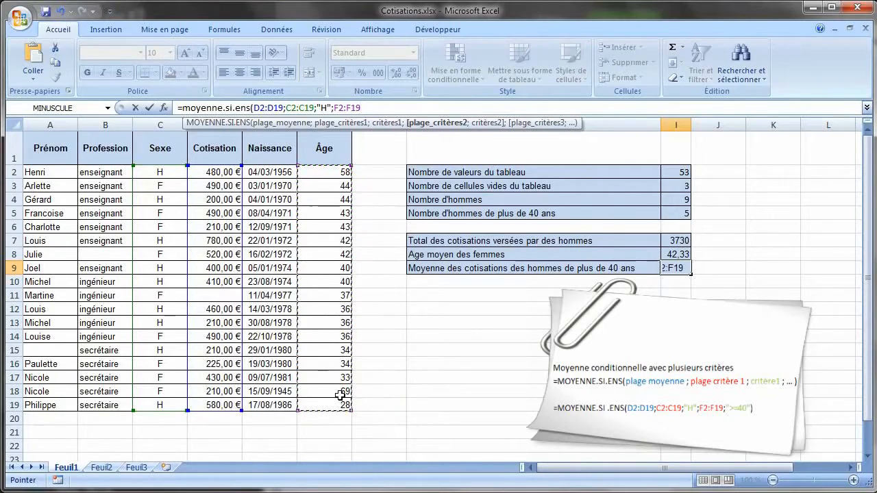
pyautogui.write(';">')
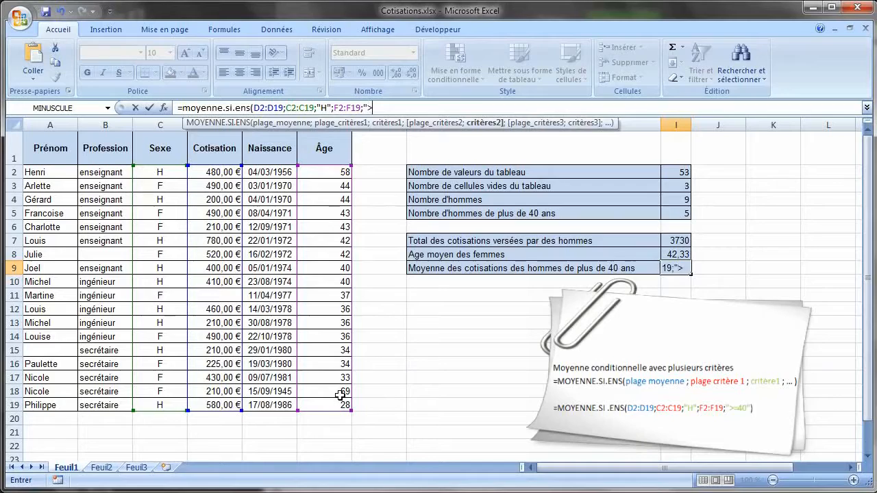
pyautogui.write('=40")')
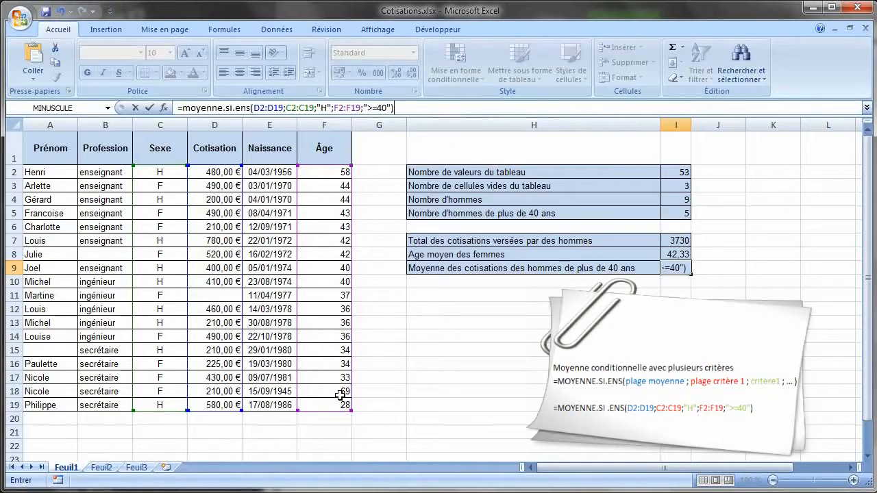
pyautogui.press('Return')
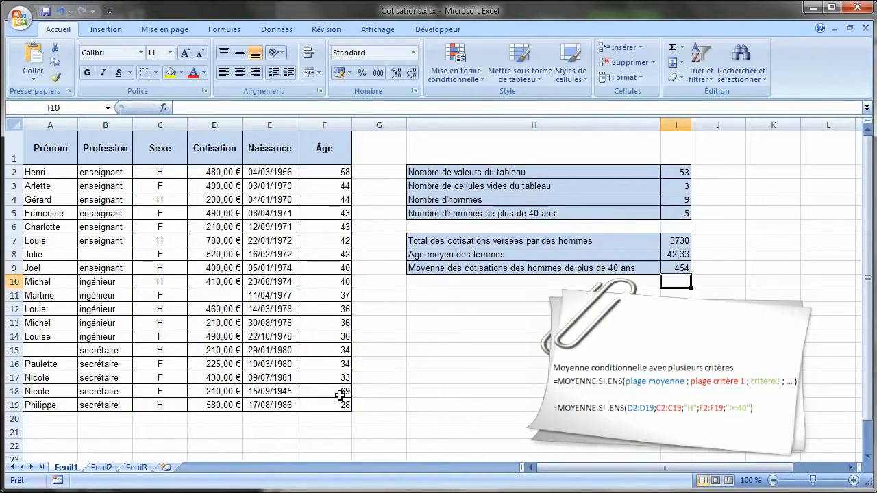
# Bring up the function library and formula commands
pyautogui.hotkey('alt', 'u')
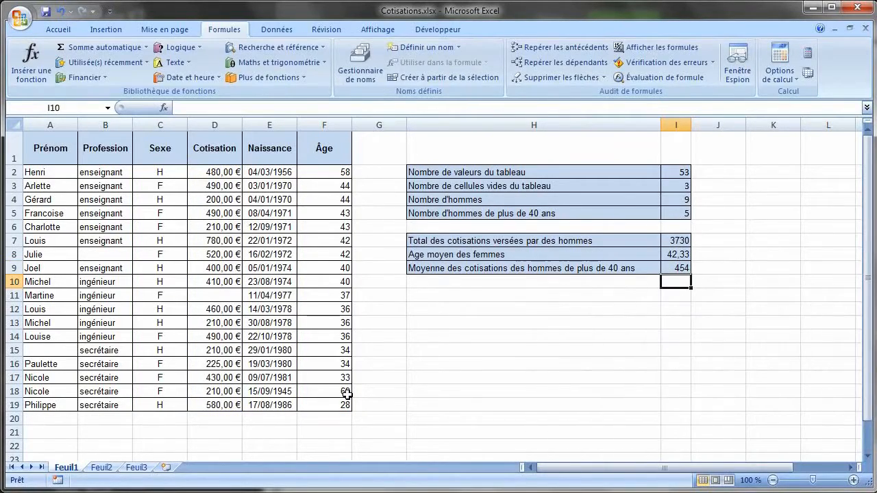